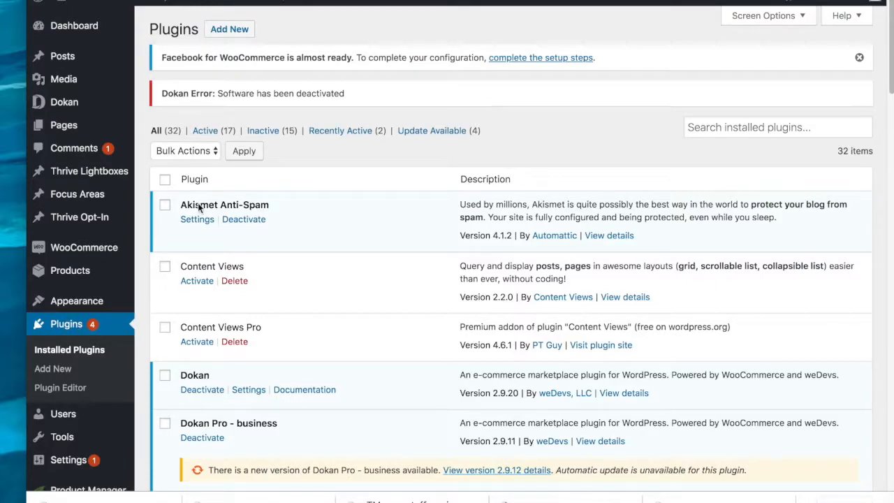
- Search the plugins available to add for "updraft", and clear the search after viewing the results
{"action": "left_click", "coordinate": [226, 34]}
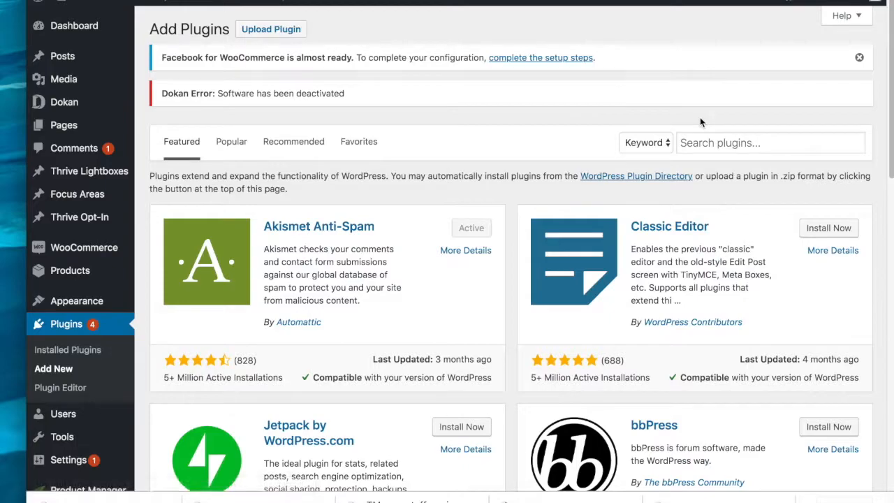
{"action": "left_click", "coordinate": [693, 142]}
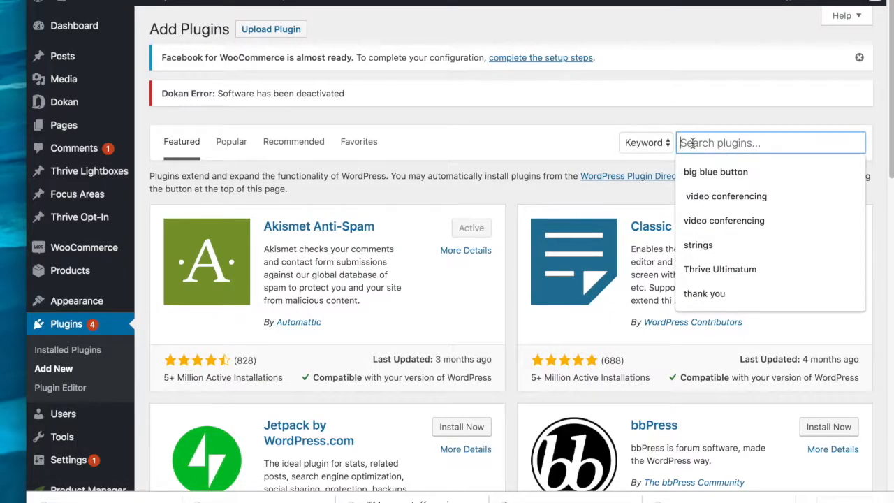
{"action": "type", "text": "up"}
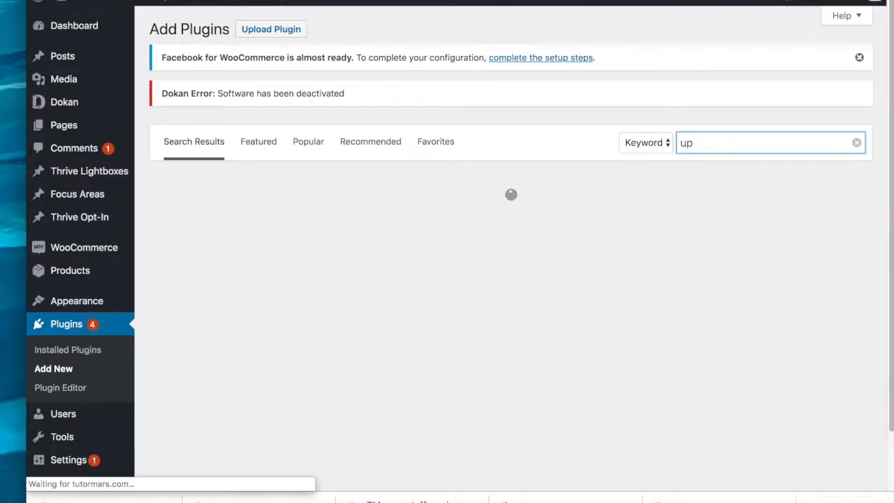
{"action": "type", "text": "draft"}
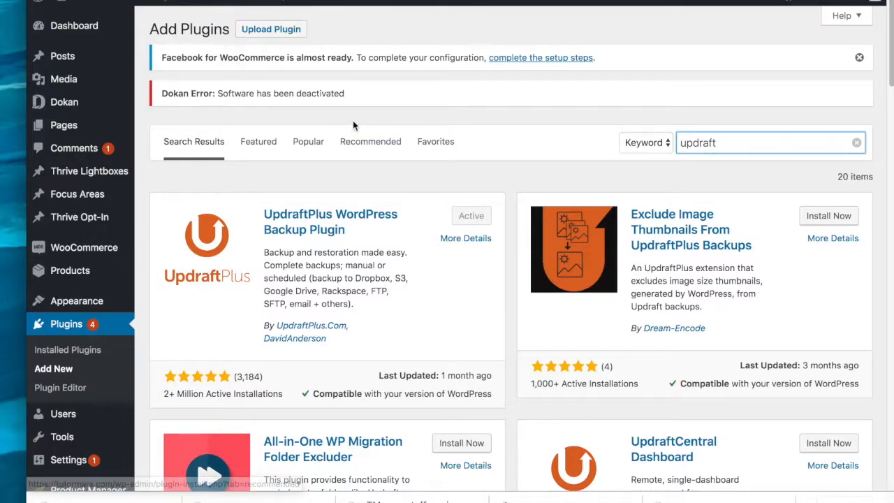
{"action": "key", "text": "BackSpace"}
{"action": "key", "text": "BackSpace"}
{"action": "key", "text": "BackSpace"}
{"action": "key", "text": "BackSpace"}
{"action": "key", "text": "BackSpace"}
{"action": "key", "text": "BackSpace"}
{"action": "key", "text": "BackSpace"}
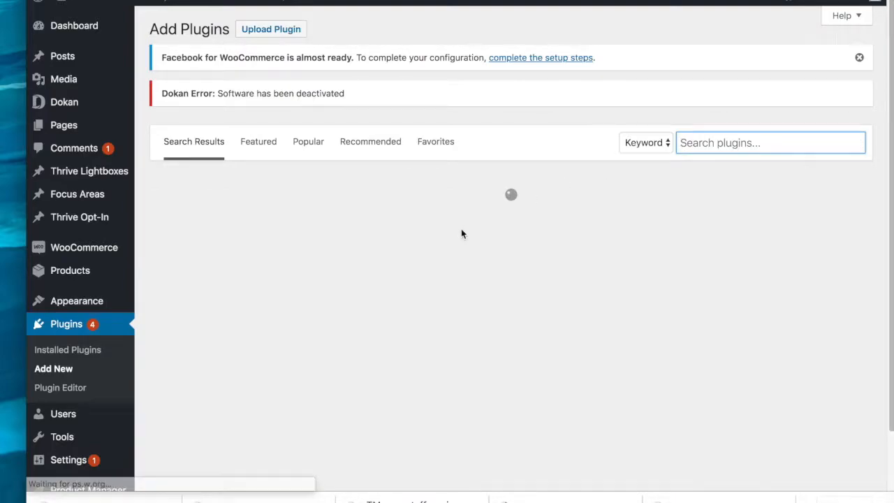
- Find UpdraftPlus - Backup/Restore among the installed plugins and look through its settings page
{"action": "left_click", "coordinate": [79, 325]}
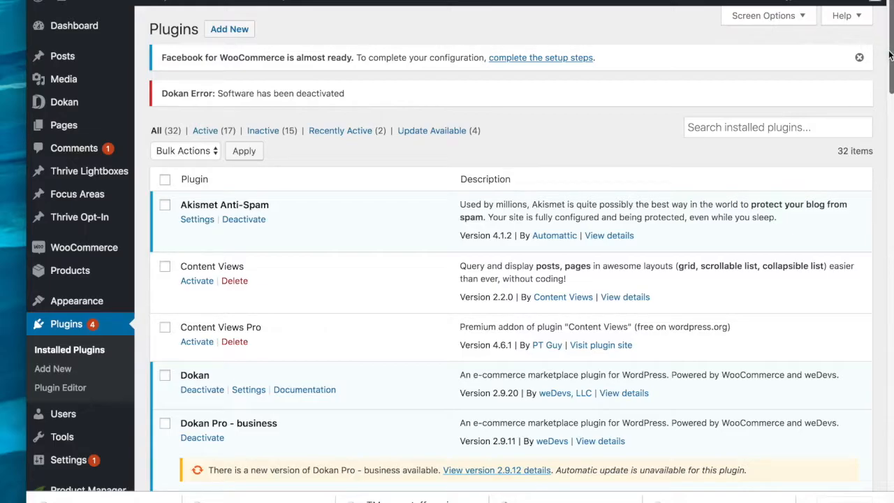
{"action": "scroll", "coordinate": [447, 280], "scroll_direction": "down", "scroll_amount": 15}
{"action": "scroll", "coordinate": [447, 280], "scroll_direction": "down", "scroll_amount": 5}
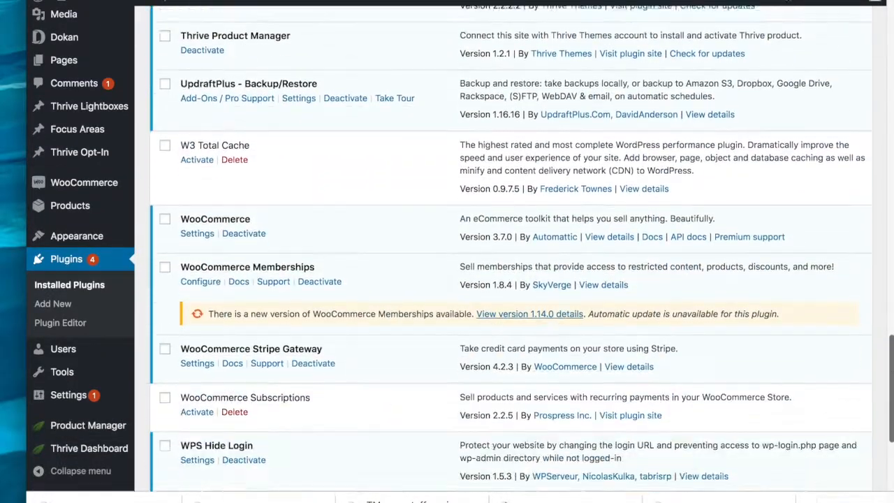
{"action": "scroll", "coordinate": [892, 464], "scroll_direction": "up", "scroll_amount": 10}
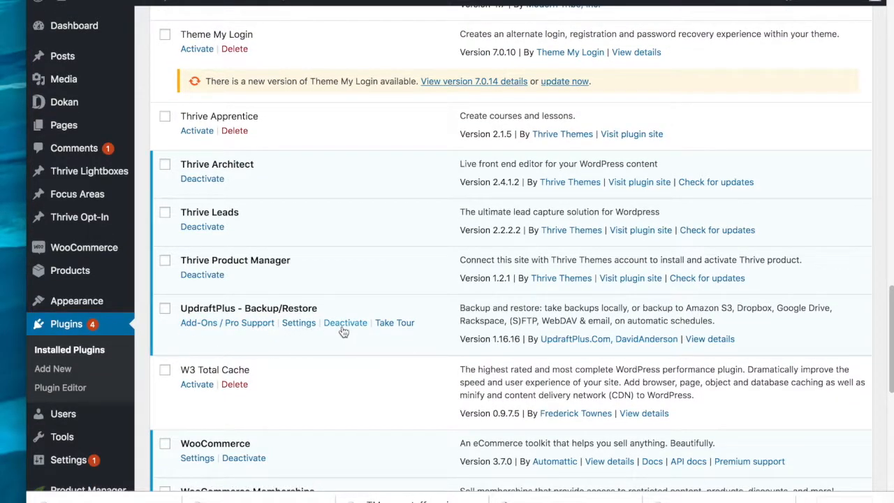
{"action": "left_click", "coordinate": [298, 327]}
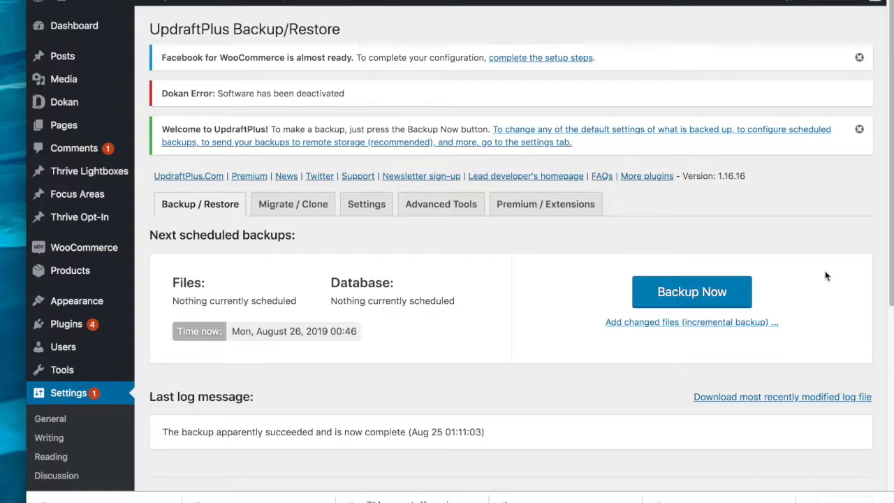
{"action": "left_click_drag", "start_coordinate": [891, 223], "coordinate": [882, 403]}
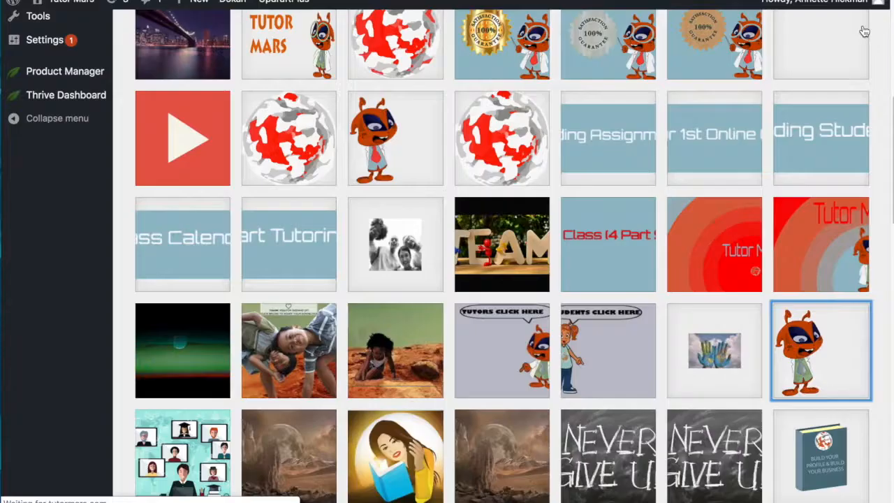
- Reload the Media Library, open the attachment details of tutorguy-for-footer.png and select its file link
{"action": "left_click", "coordinate": [863, 27]}
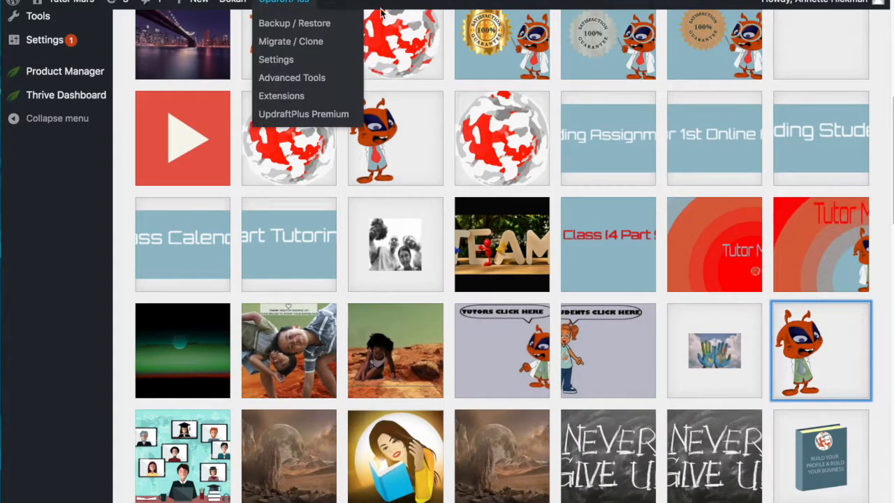
{"action": "scroll", "coordinate": [829, 145], "scroll_direction": "up", "scroll_amount": 6}
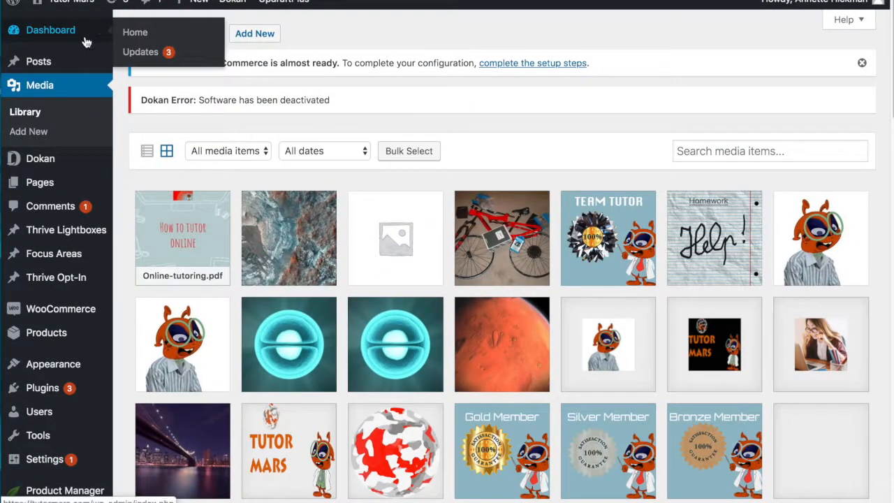
{"action": "left_click", "coordinate": [26, 113]}
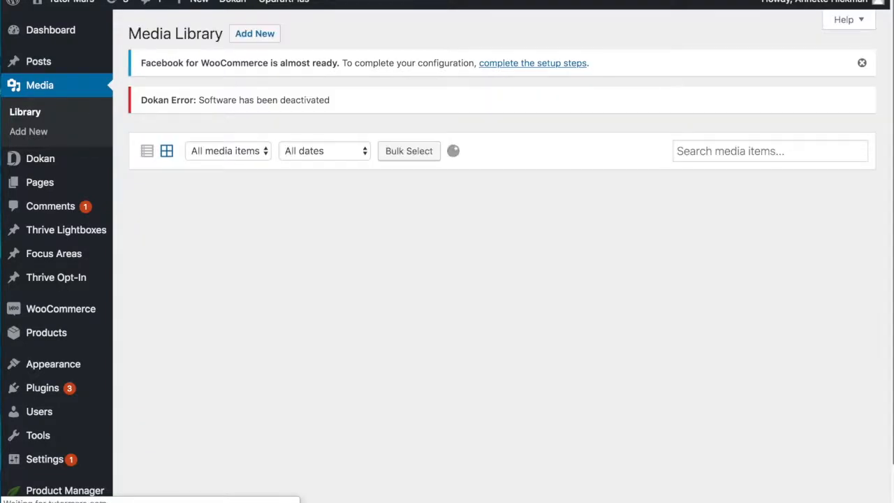
{"action": "scroll", "coordinate": [768, 250], "scroll_direction": "down", "scroll_amount": 5}
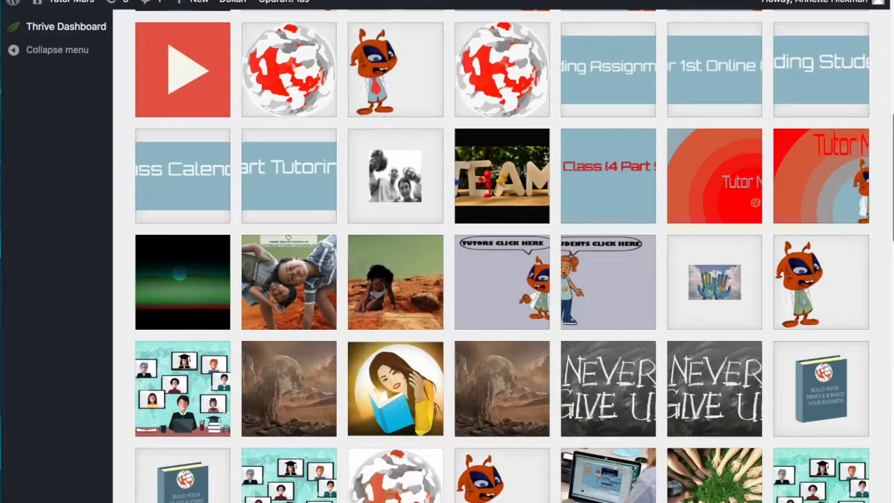
{"action": "left_click", "coordinate": [819, 305]}
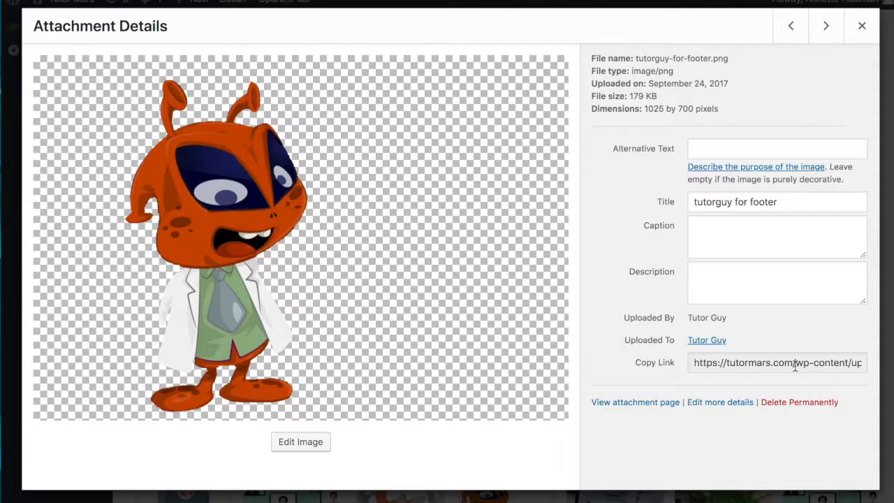
{"action": "left_click", "coordinate": [853, 363]}
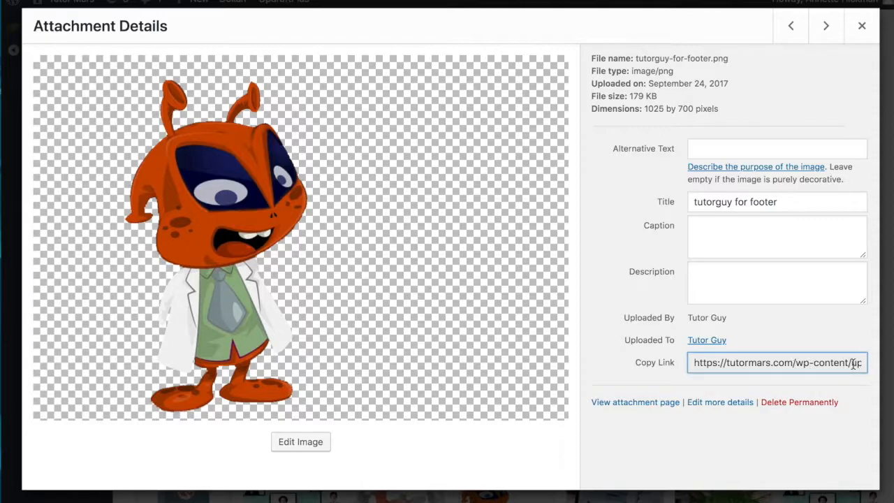
{"action": "left_click_drag", "start_coordinate": [853, 363], "coordinate": [861, 363]}
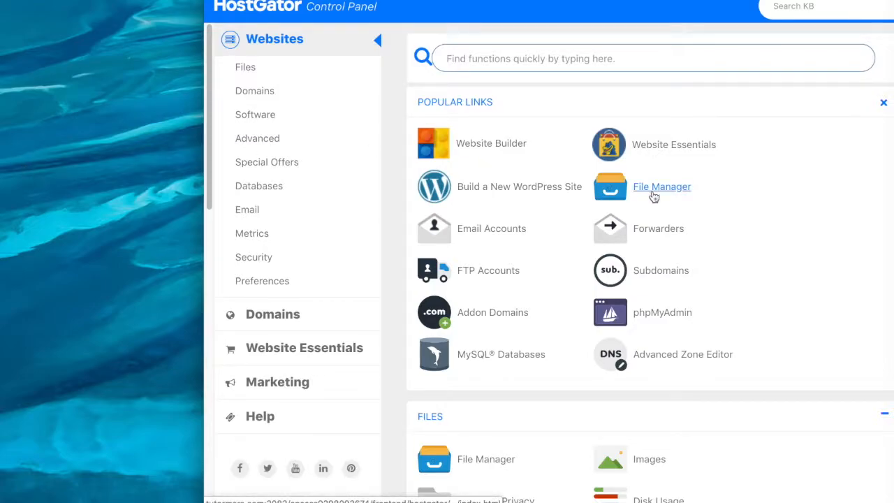
- Switch to the HostGator Control Panel and browse its File Manager to public_html/tutormars.com/wp-content/uploads
{"action": "left_click", "coordinate": [617, 192]}
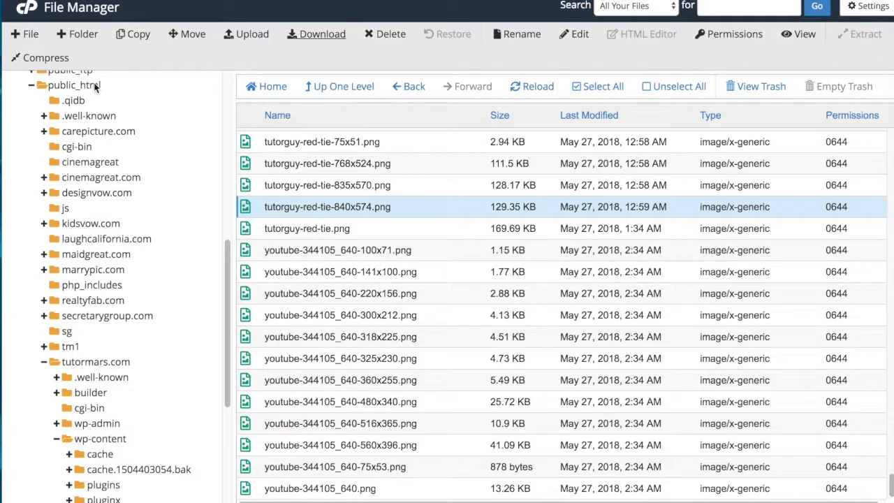
{"action": "left_click", "coordinate": [42, 88]}
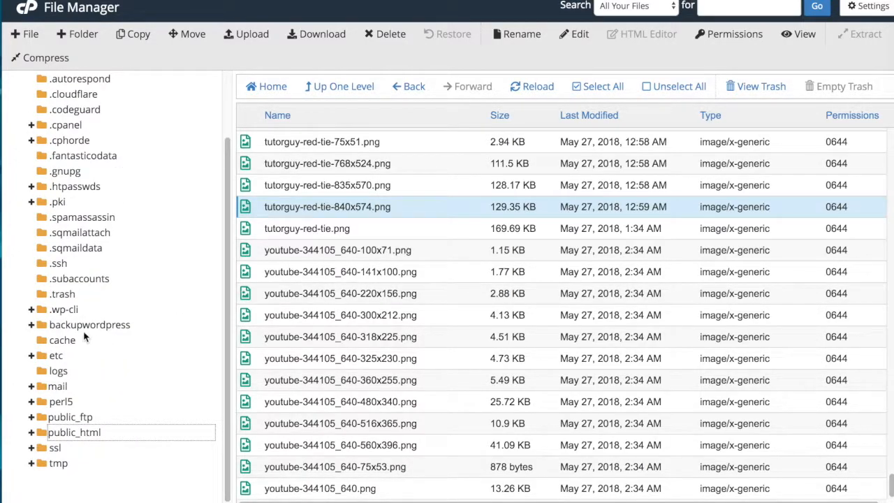
{"action": "left_click", "coordinate": [76, 433]}
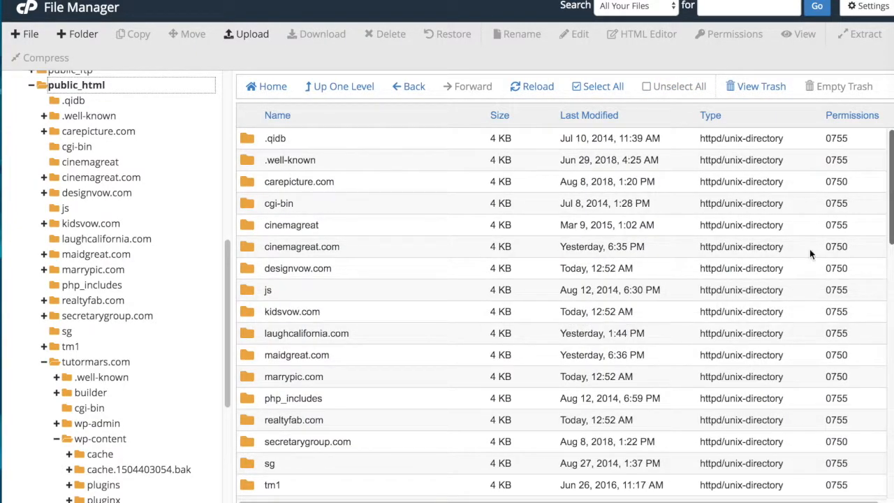
{"action": "left_click", "coordinate": [74, 361]}
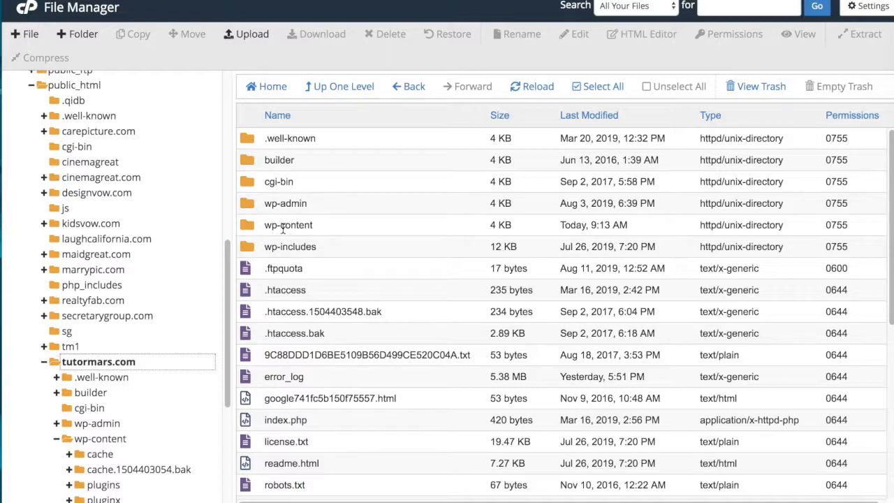
{"action": "double_click", "coordinate": [246, 231]}
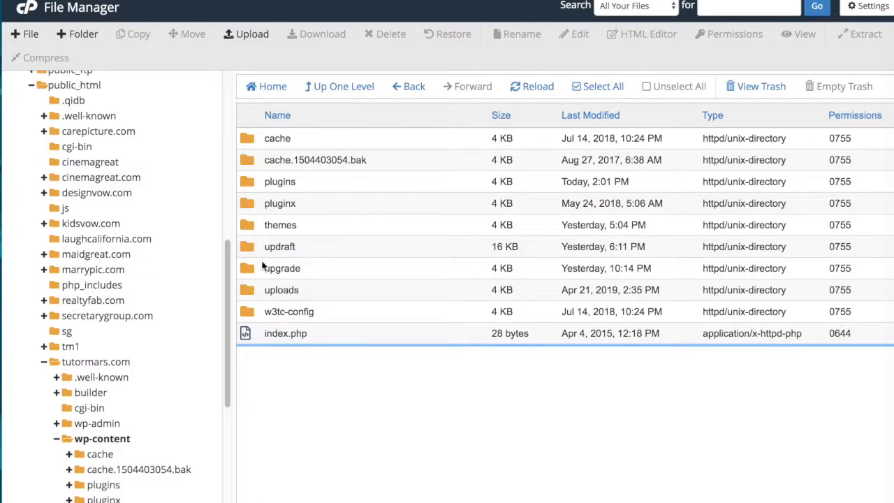
{"action": "double_click", "coordinate": [252, 290]}
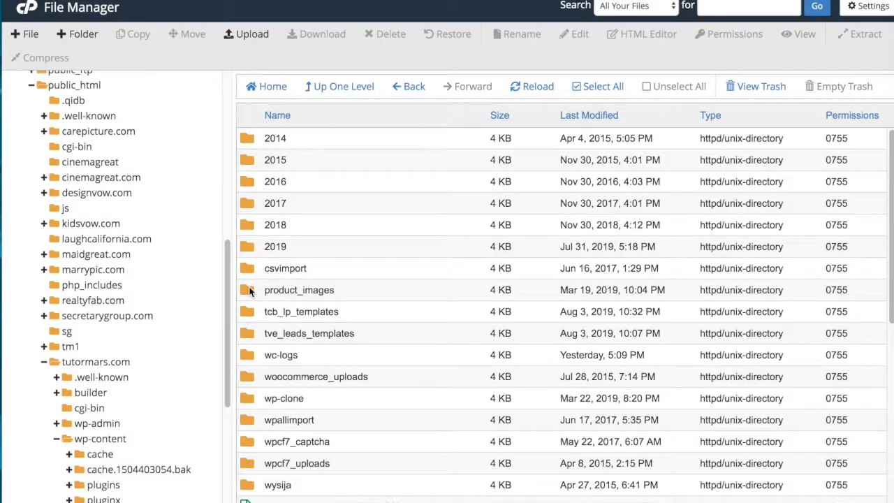
{"action": "double_click", "coordinate": [246, 228]}
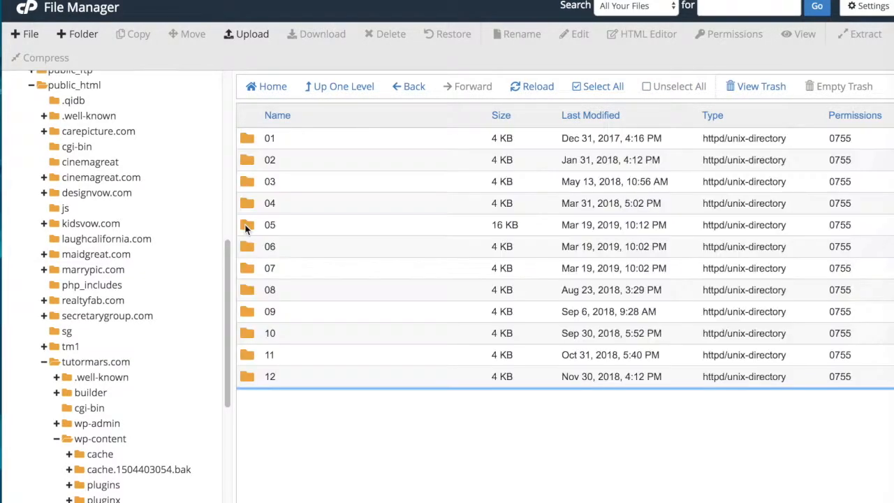
{"action": "double_click", "coordinate": [246, 312]}
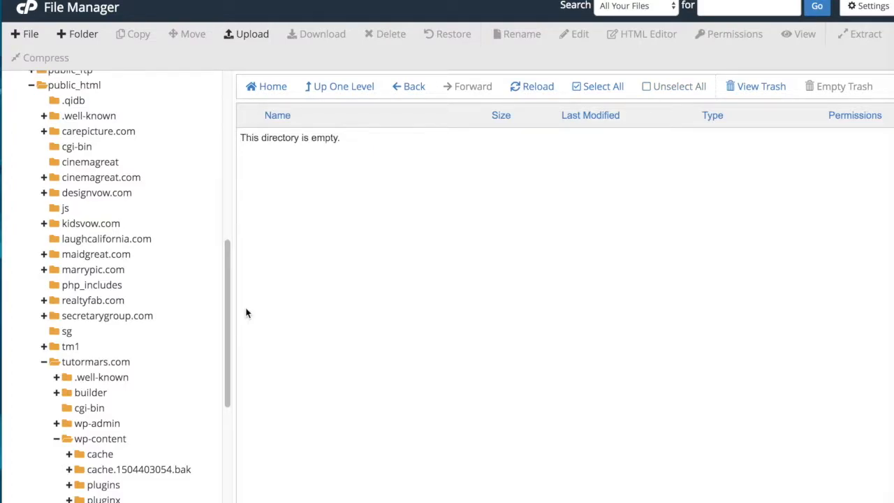
{"action": "left_click", "coordinate": [888, 107]}
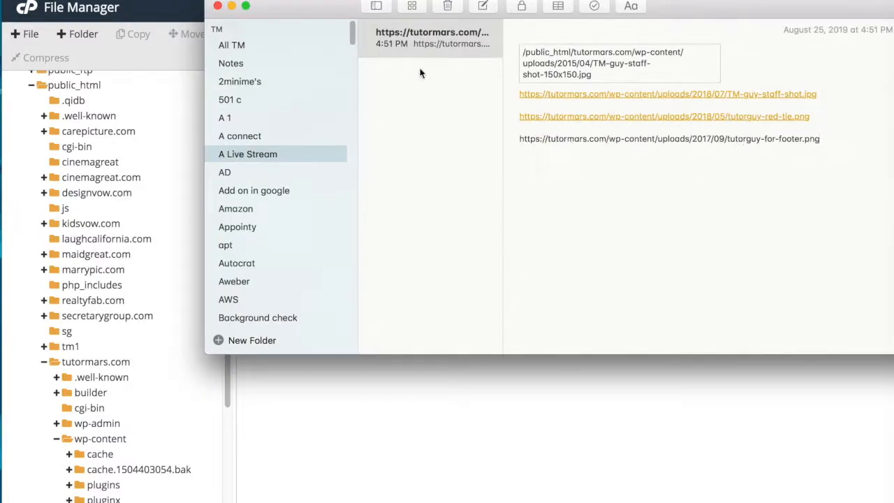
{"action": "left_click", "coordinate": [230, 6]}
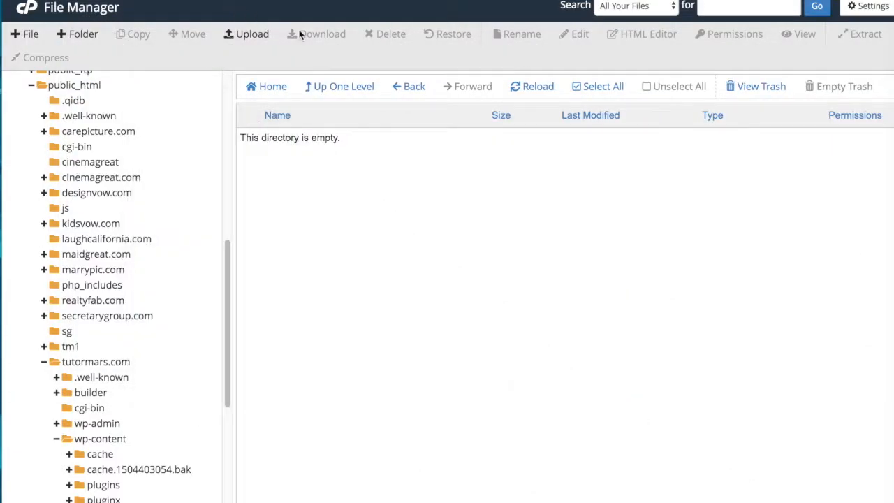
{"action": "left_click", "coordinate": [399, 87]}
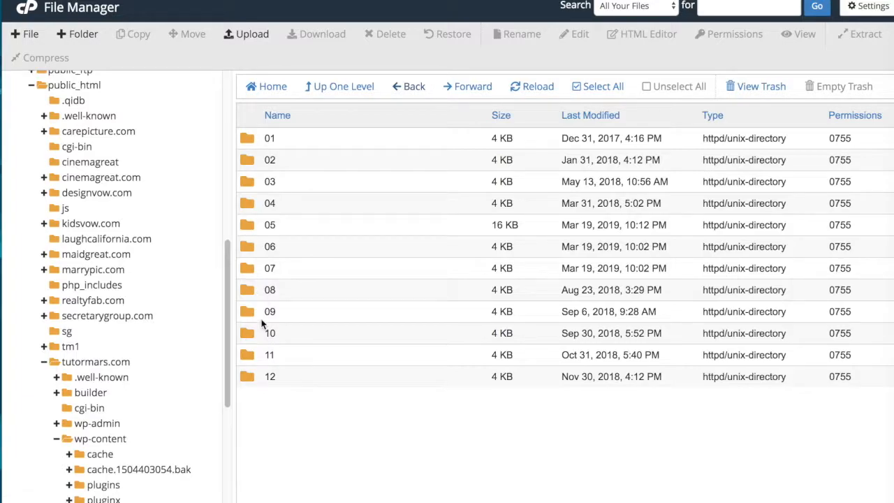
{"action": "left_click", "coordinate": [410, 86]}
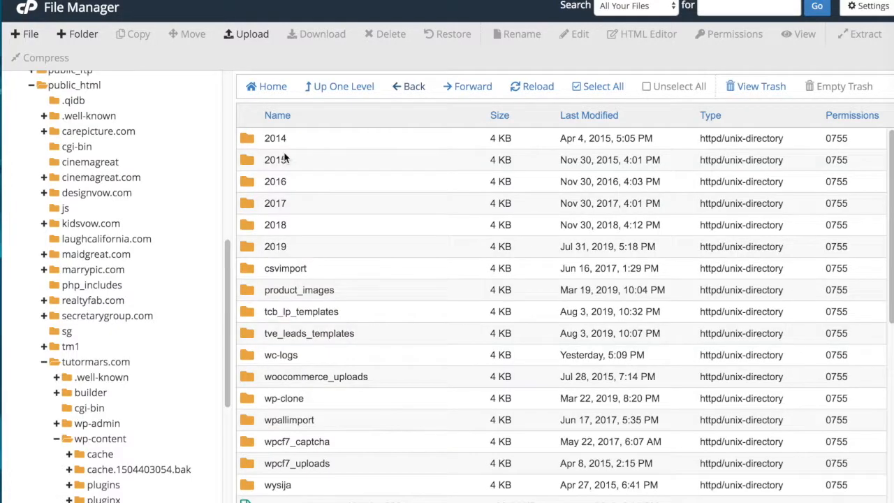
- Open the 2017/09 uploads folder and locate the tutorguy-for-footer image files
{"action": "double_click", "coordinate": [257, 204]}
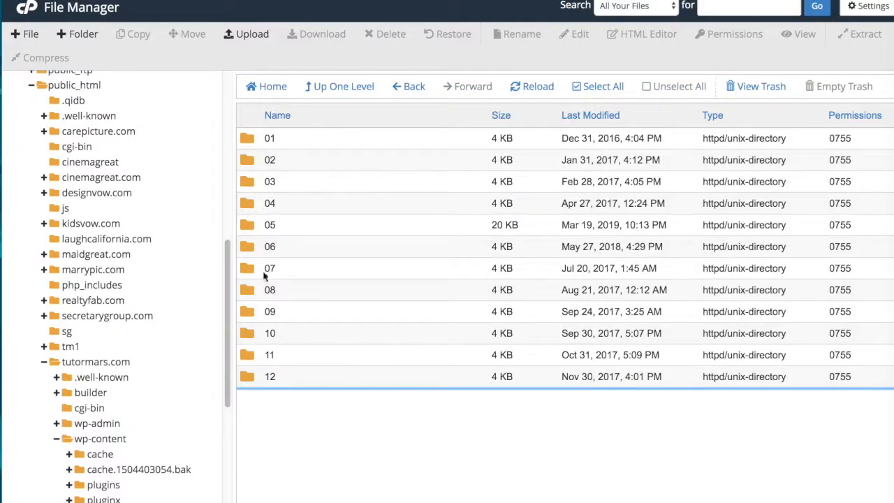
{"action": "double_click", "coordinate": [246, 317]}
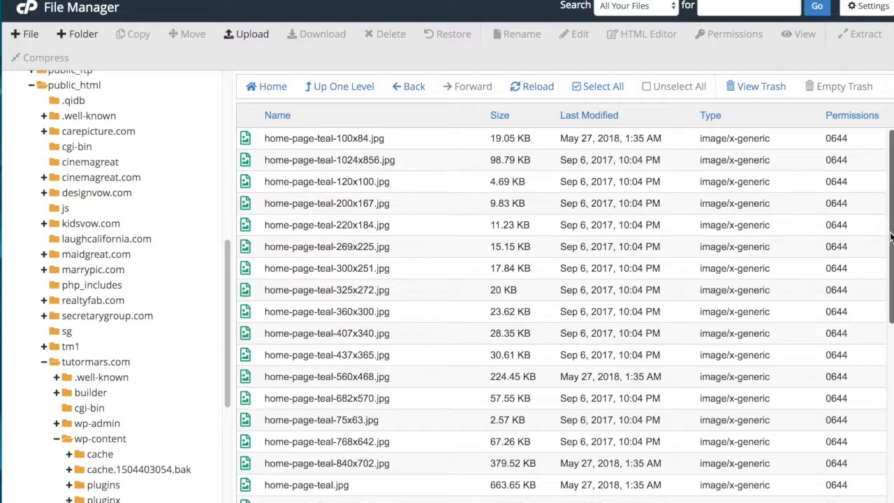
{"action": "scroll", "coordinate": [891, 238], "scroll_direction": "down", "scroll_amount": 3}
{"action": "scroll", "coordinate": [891, 300], "scroll_direction": "down", "scroll_amount": 1}
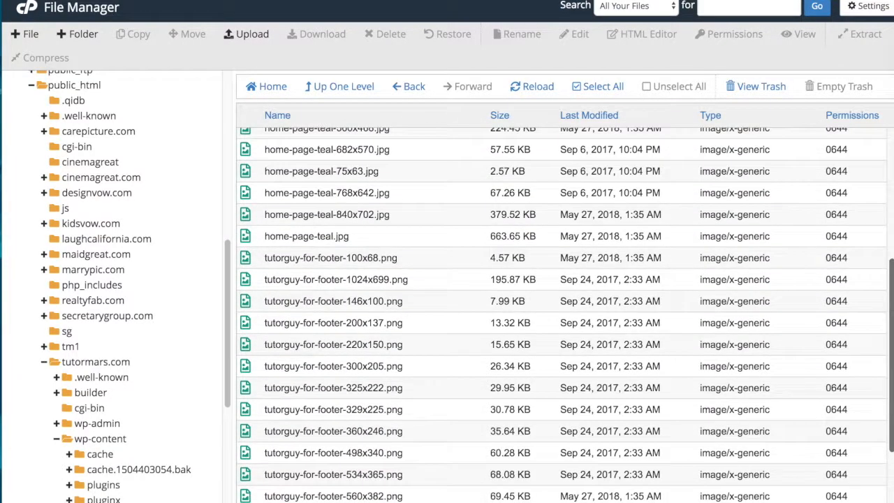
{"action": "scroll", "coordinate": [891, 306], "scroll_direction": "down", "scroll_amount": 2}
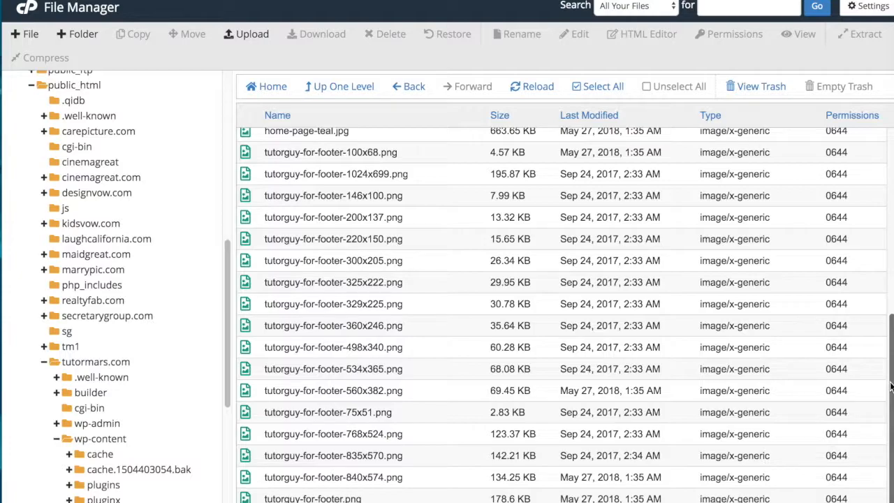
{"action": "scroll", "coordinate": [891, 386], "scroll_direction": "up", "scroll_amount": 3}
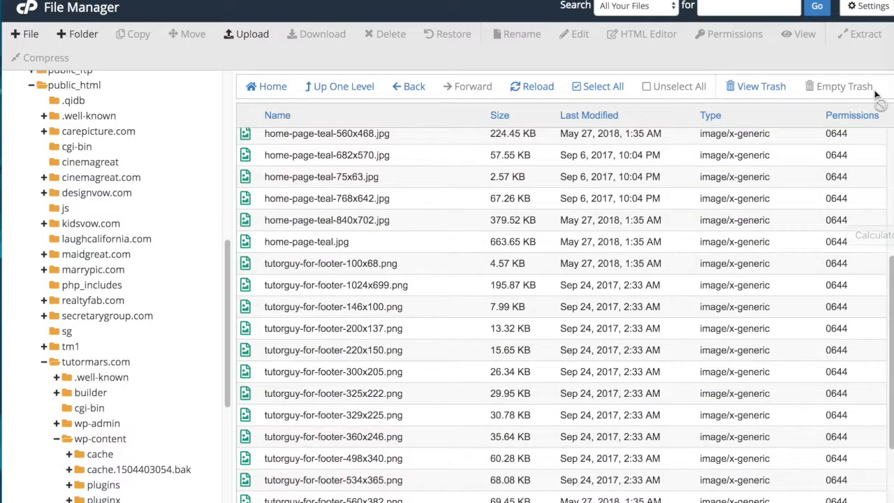
- Check the saved image link in the note and download tutorguy-for-footer-1024x699.png from the 2017/09 folder
{"action": "left_click", "coordinate": [890, 107]}
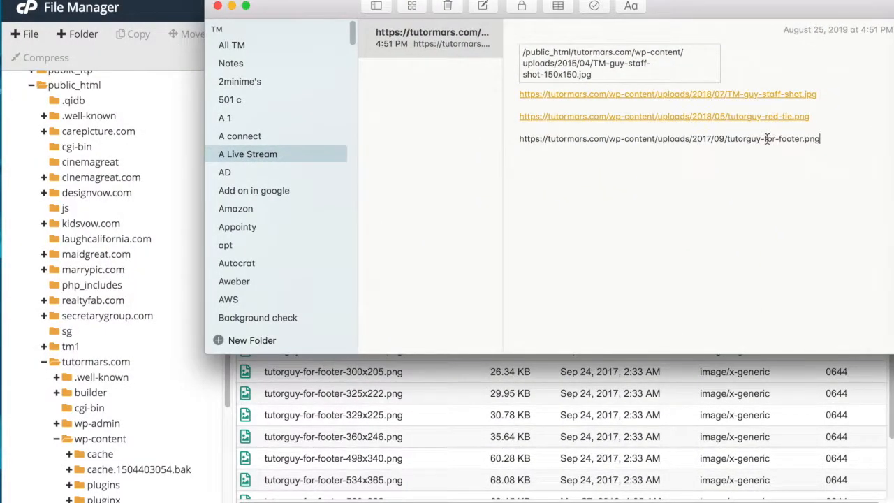
{"action": "left_click", "coordinate": [231, 6]}
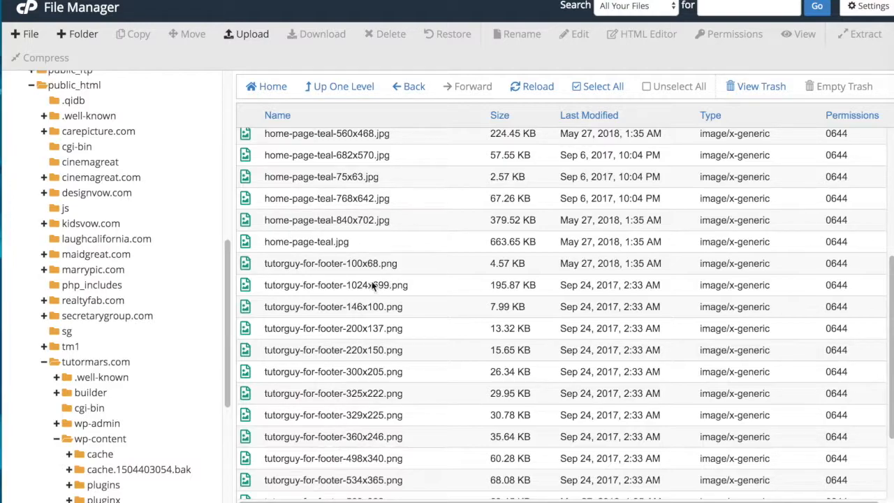
{"action": "left_click", "coordinate": [315, 284]}
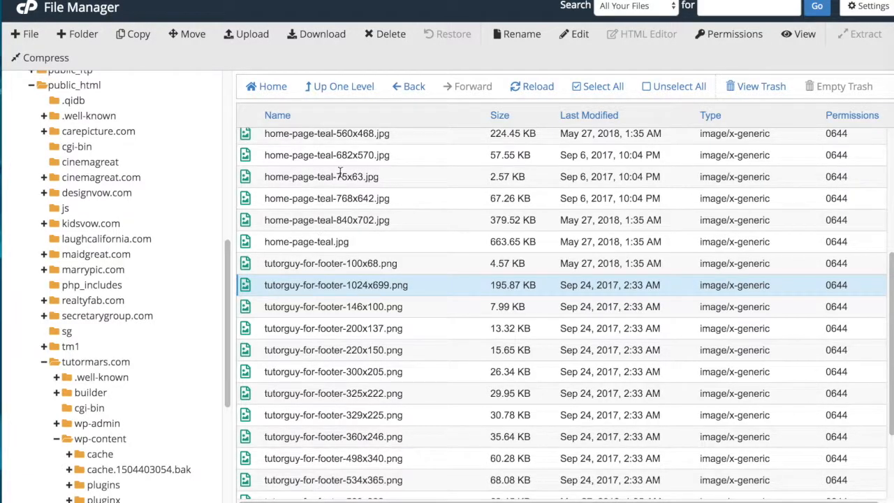
{"action": "left_click", "coordinate": [314, 39]}
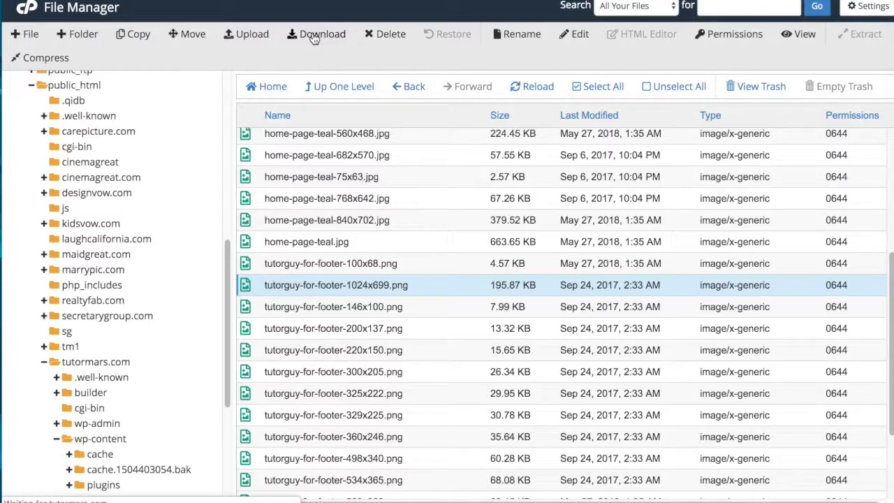